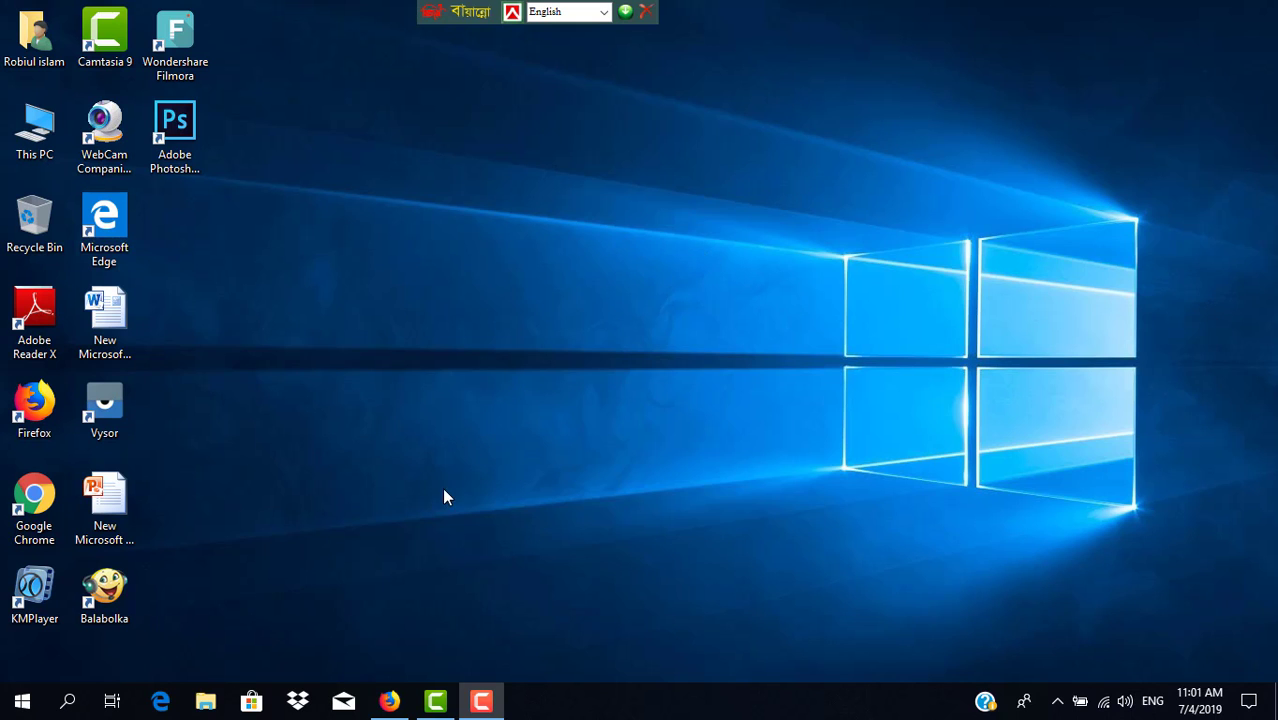
Switch to Firefox and open the About section of the Facebook Page.
left_click(389, 700)
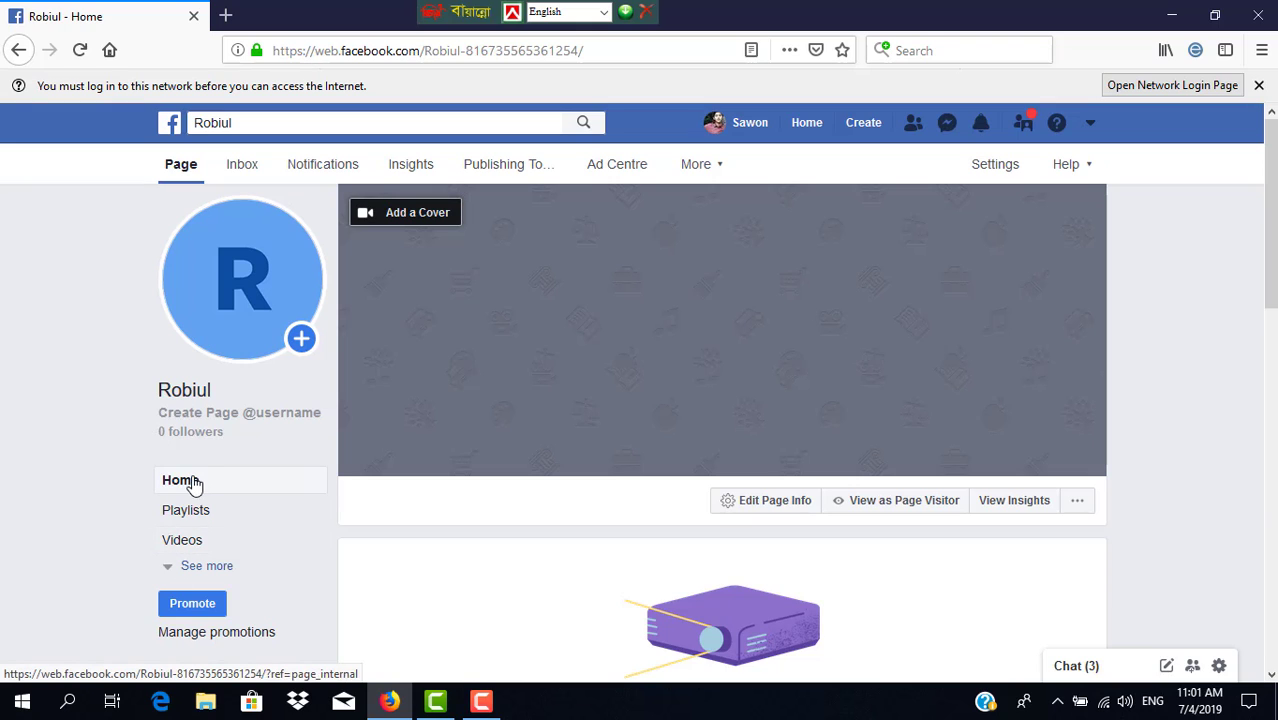
left_click(206, 568)
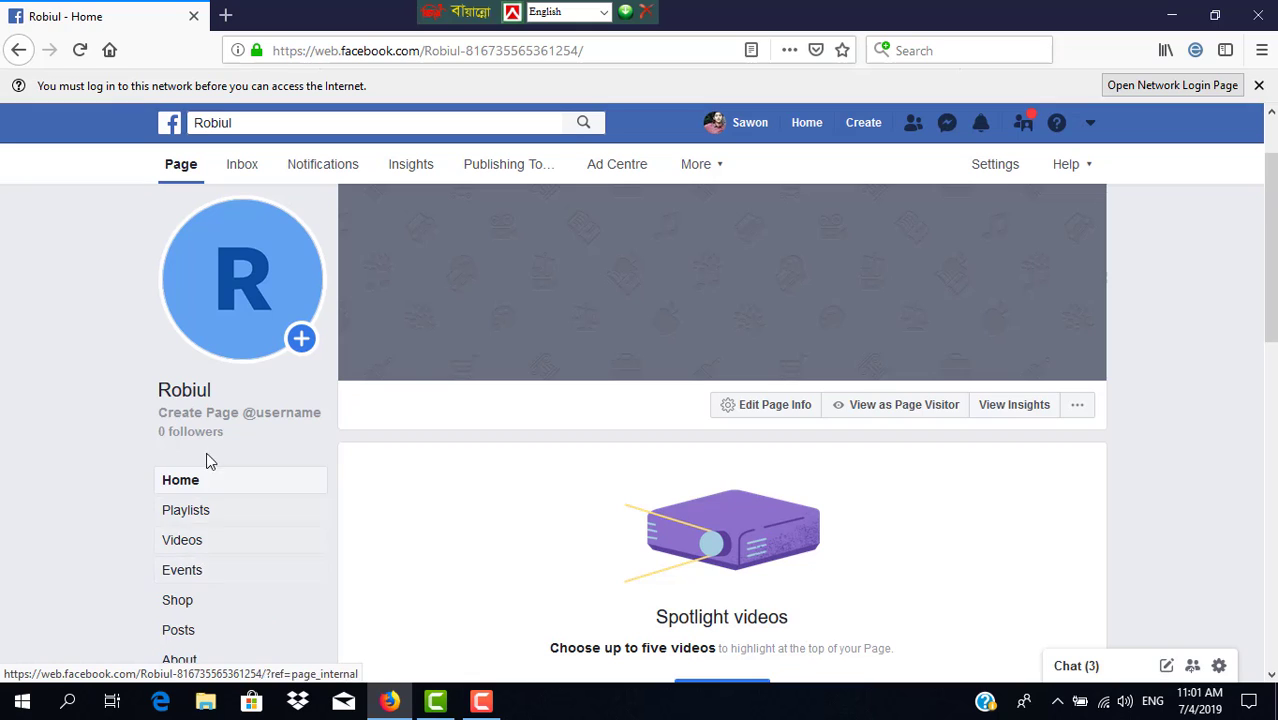
scroll(200, 560, "down", 1)
scroll(197, 583, "down", 1)
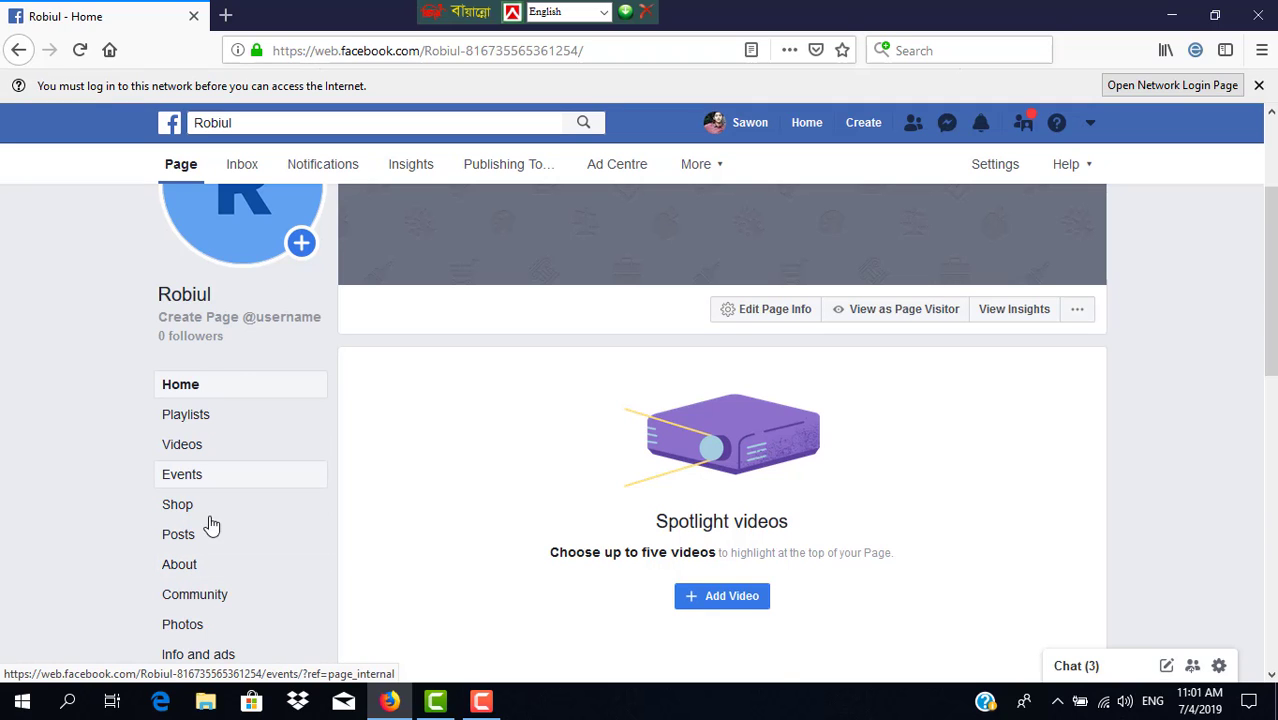
left_click(207, 574)
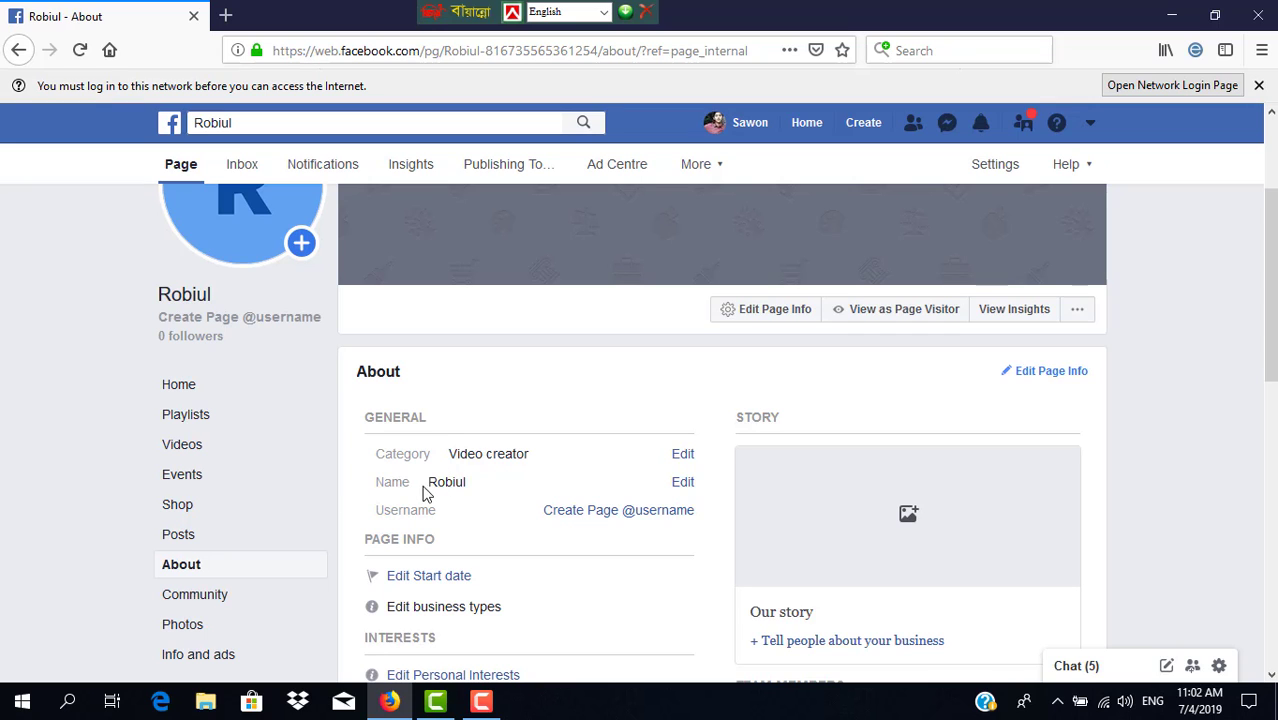
Edit the Page name and add the owner's second name after the existing first name as the new Page name.
left_click(683, 484)
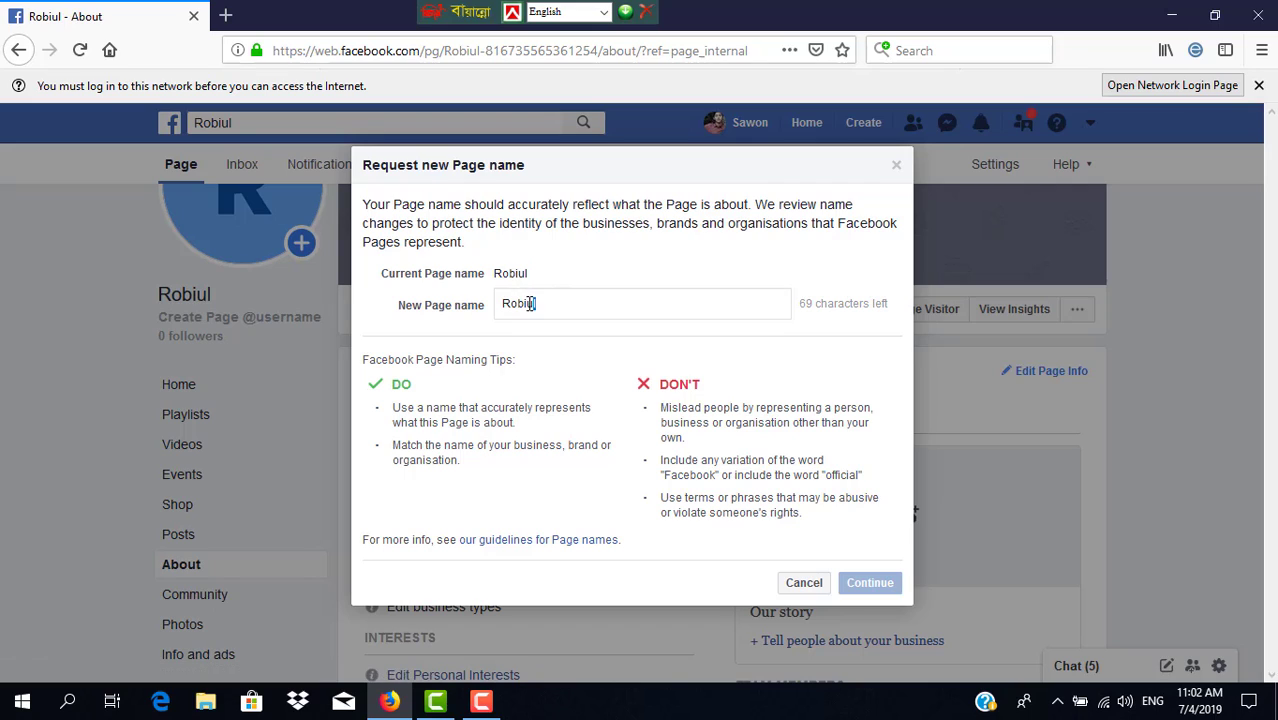
left_click_drag(508, 307, 496, 307)
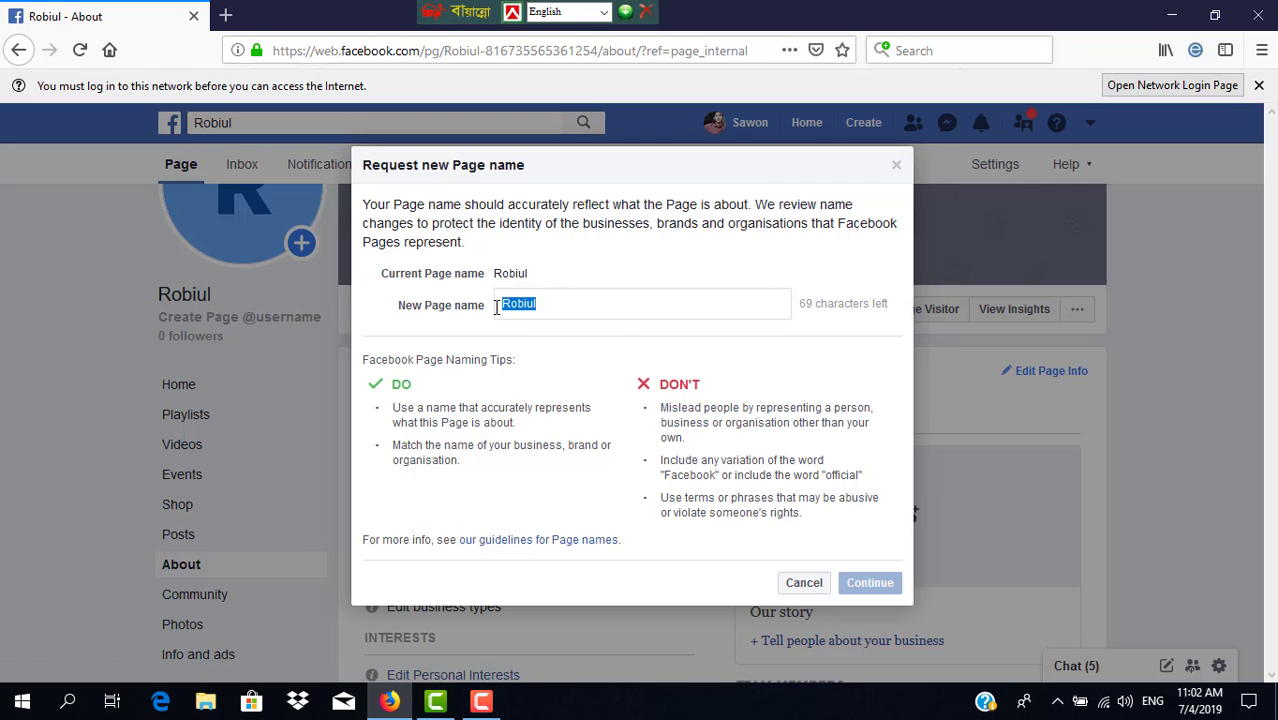
left_click(584, 291)
left_click(424, 273)
left_click_drag(540, 304, 499, 303)
left_click(590, 260)
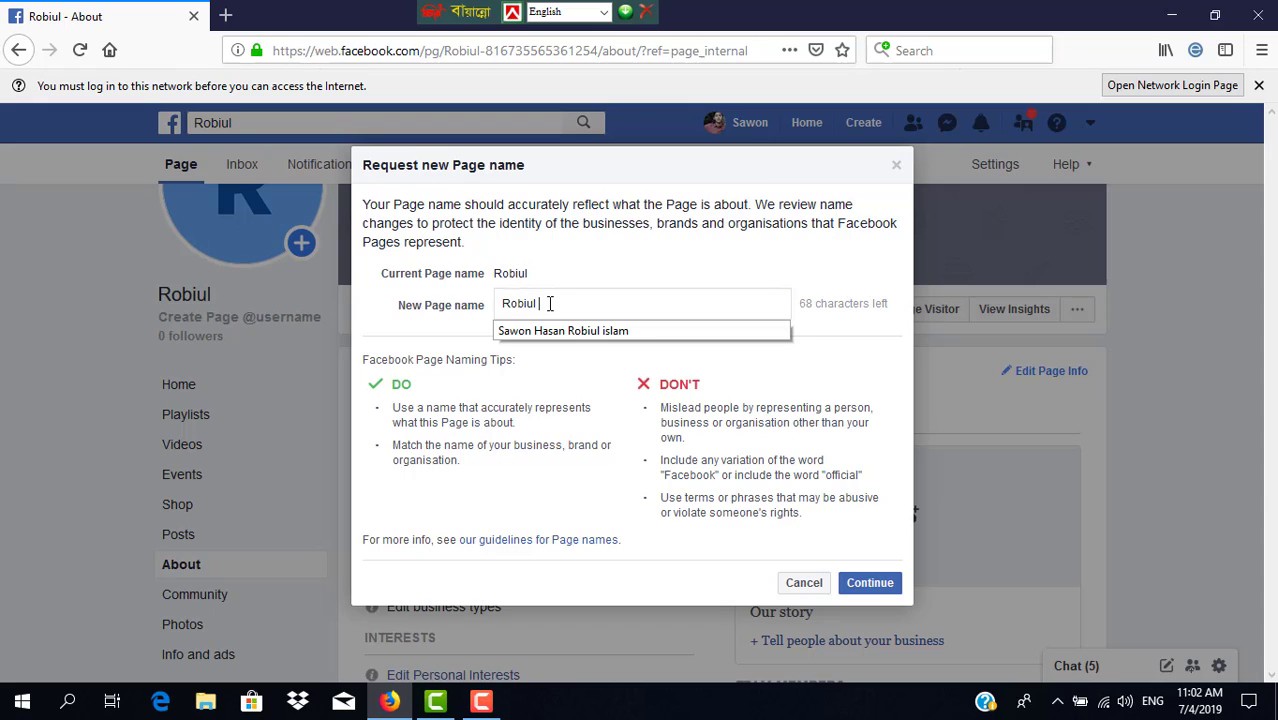
left_click(602, 276)
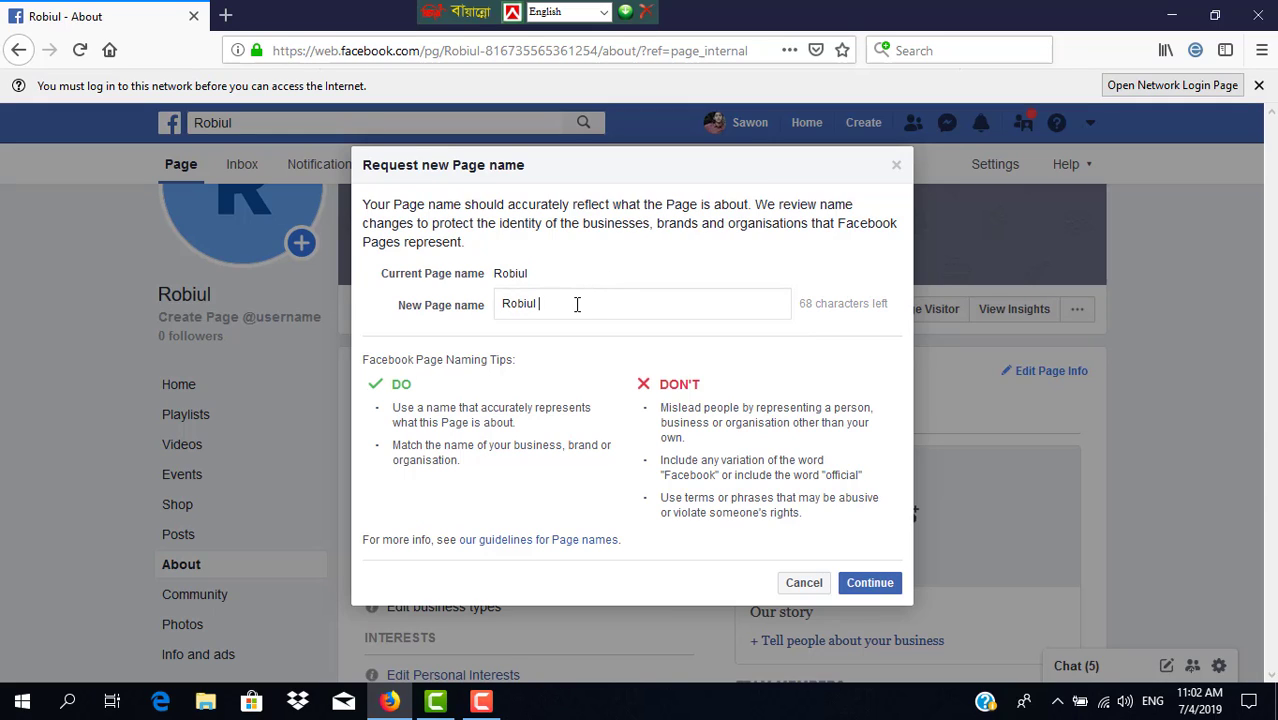
type("Sawon")
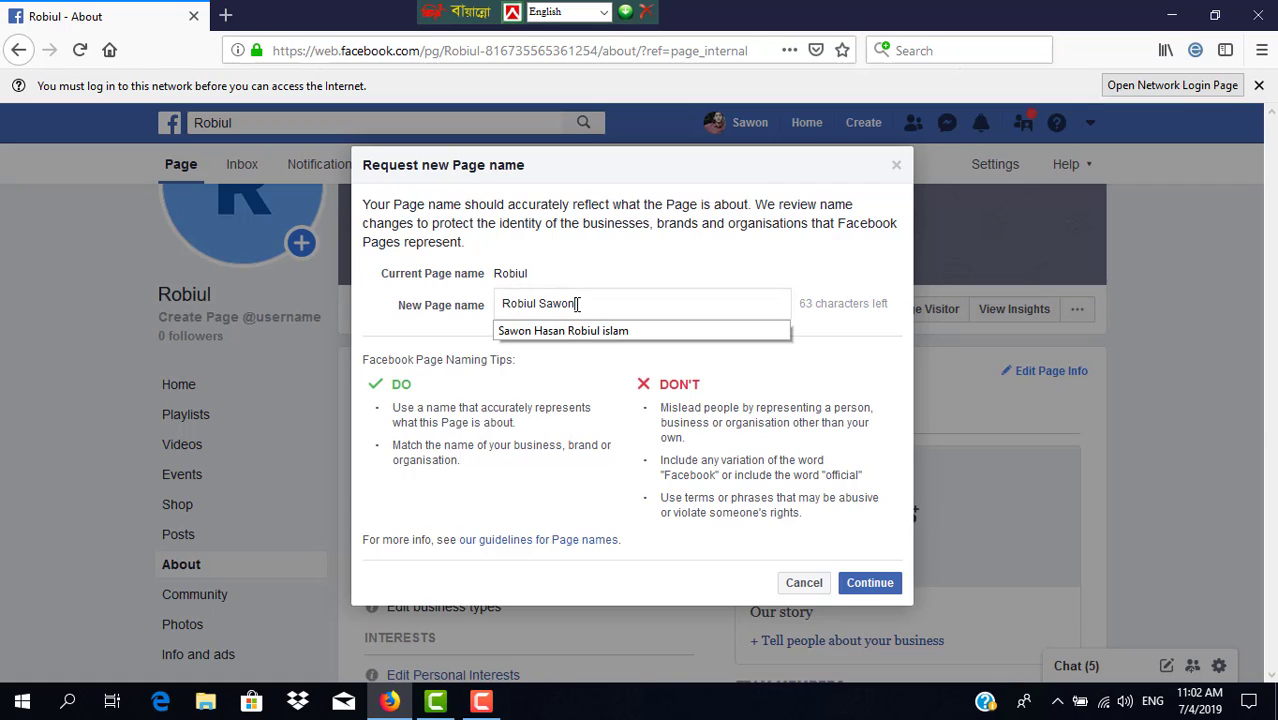
left_click(658, 258)
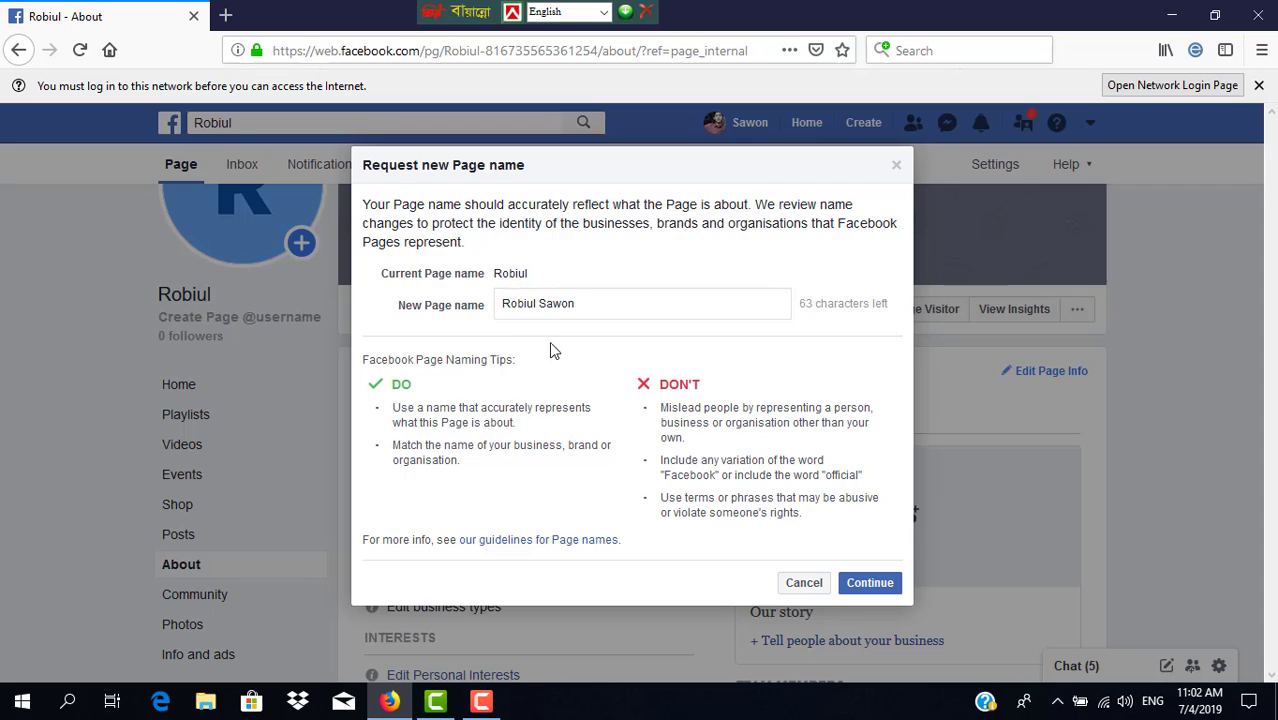
Submit the Page name change request and dismiss the review notice.
left_click_drag(539, 309, 555, 309)
left_click(561, 301)
left_click(869, 586)
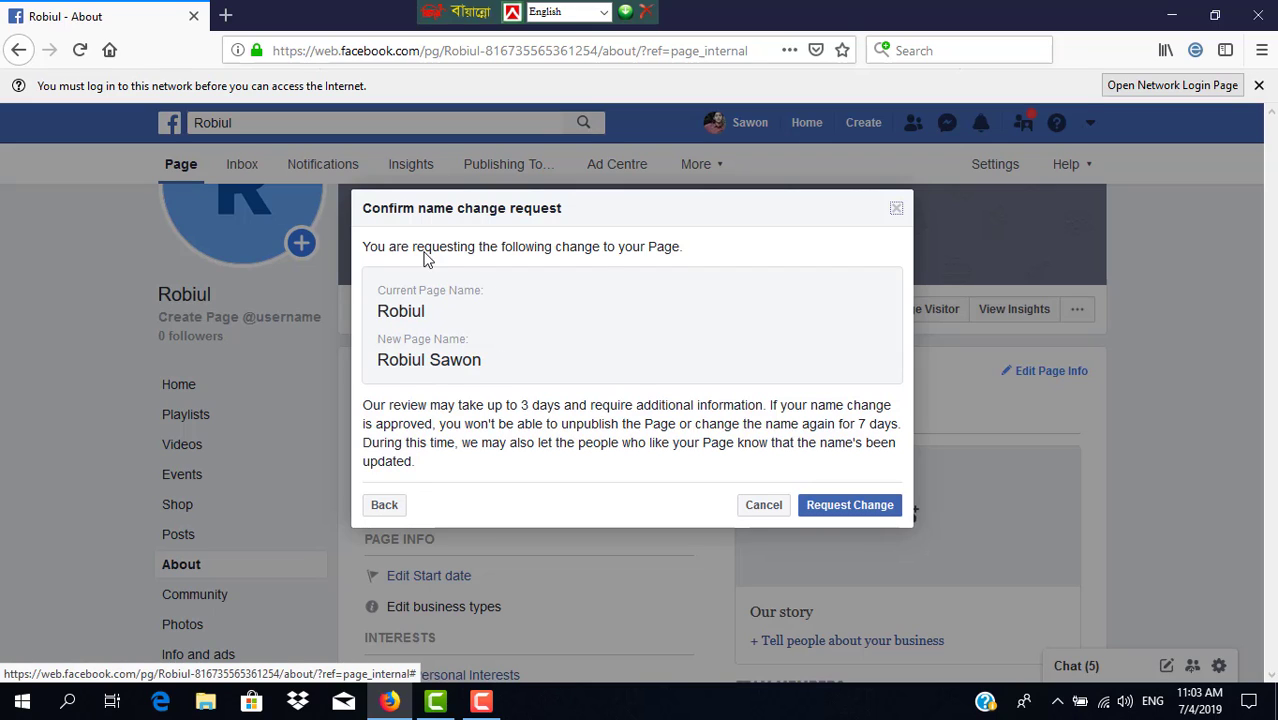
left_click(845, 512)
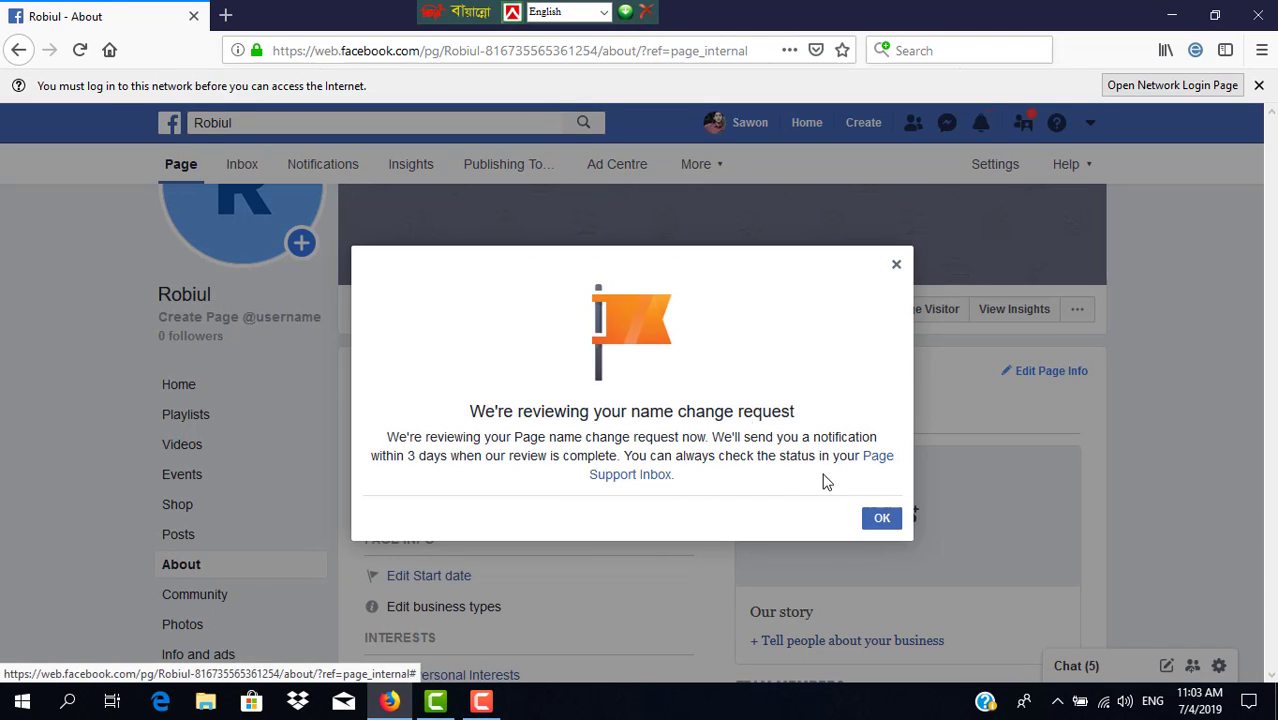
left_click(872, 514)
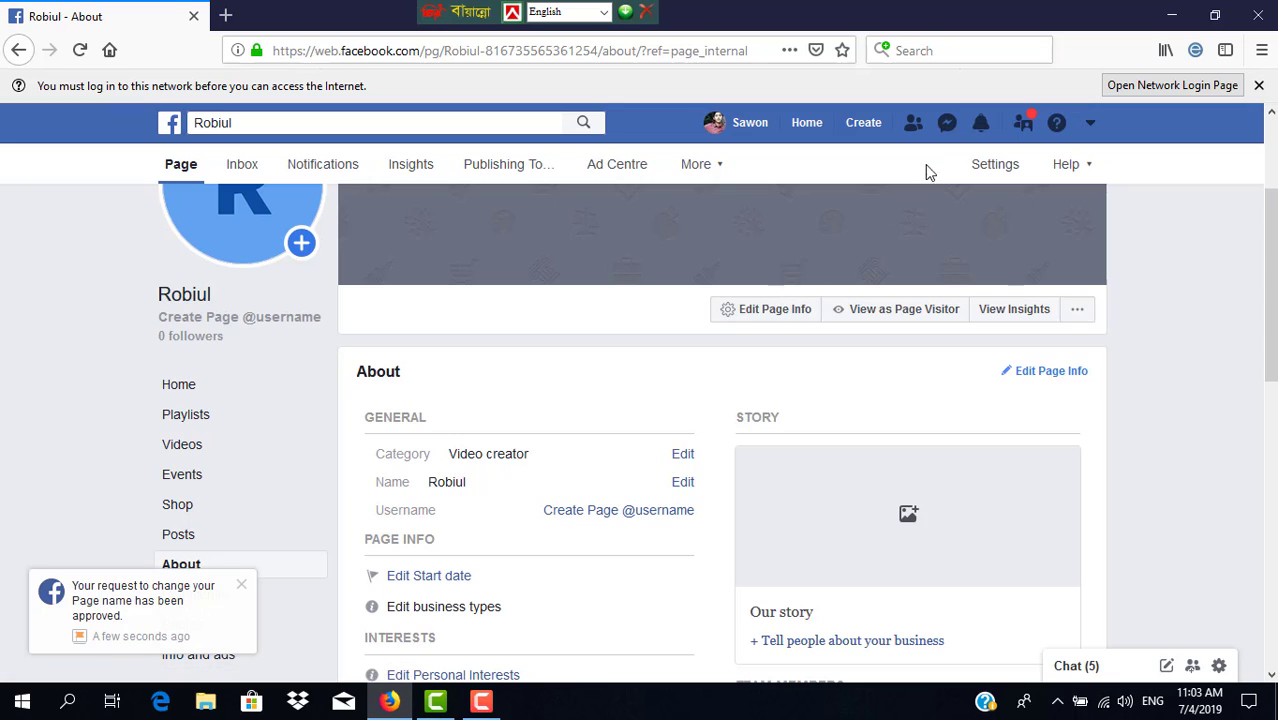
Open the newest notification about the Page name change request in the Page Support Inbox.
left_click(80, 600)
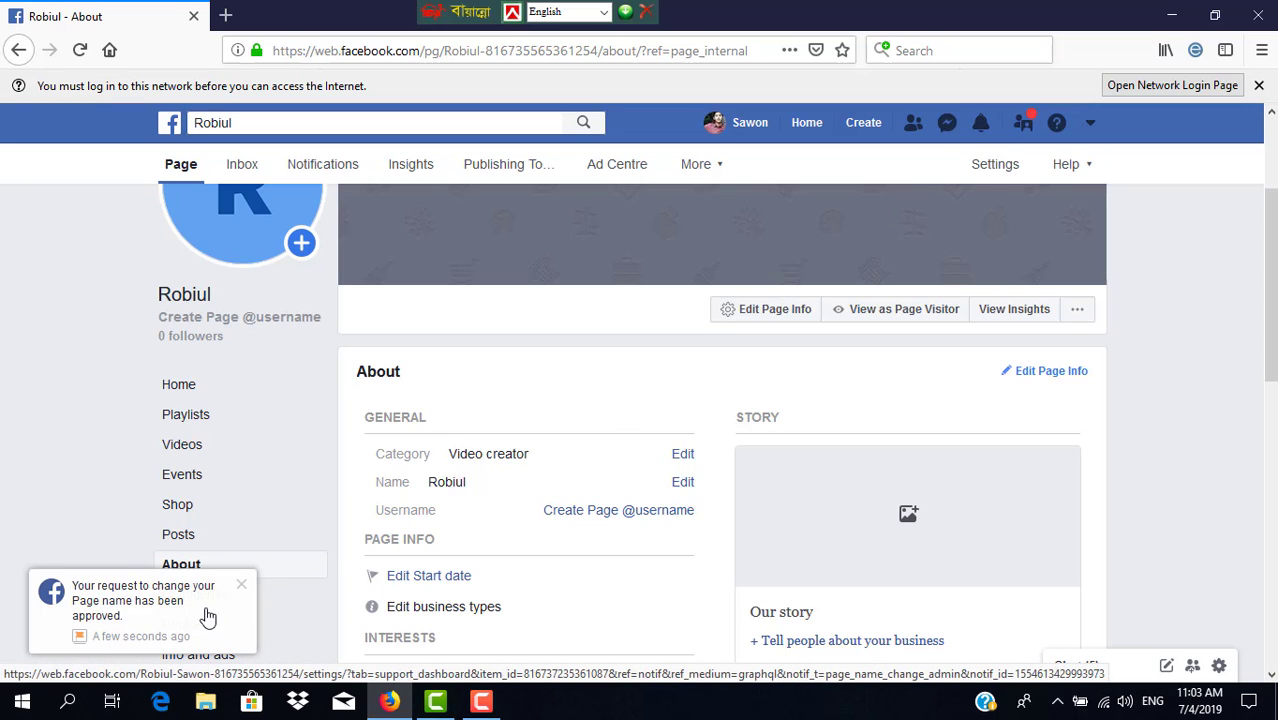
left_click(981, 123)
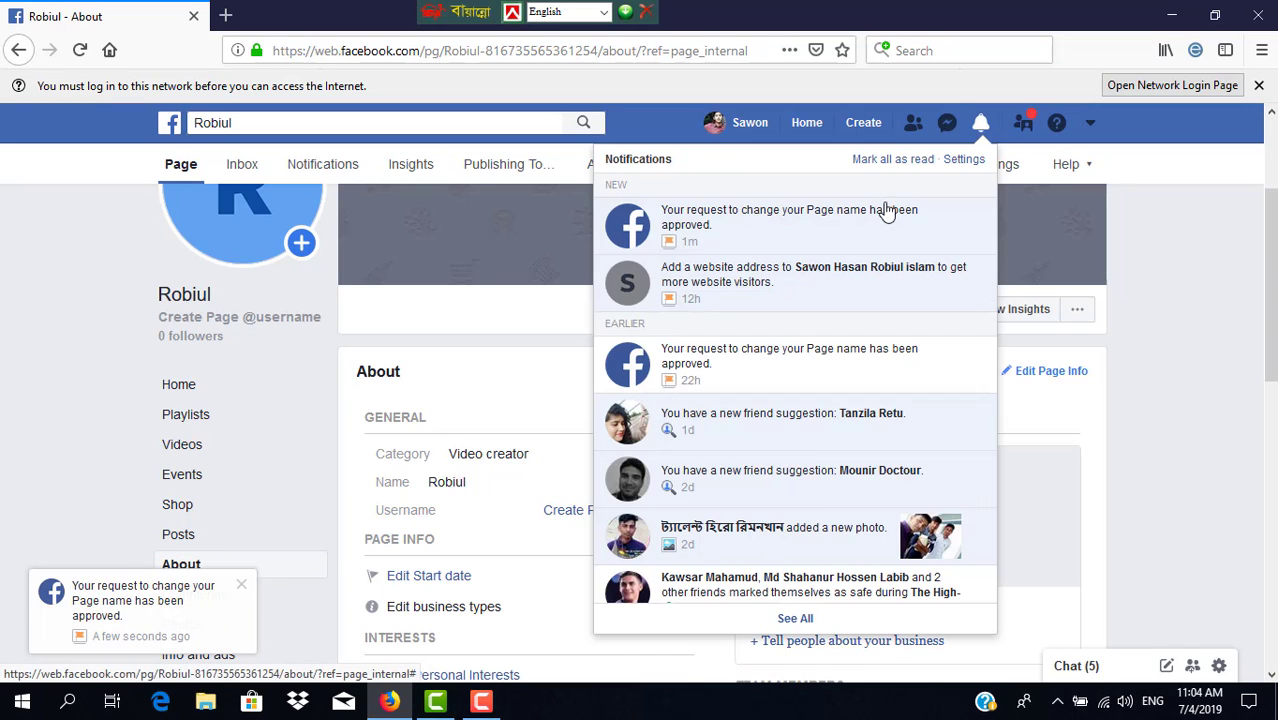
left_click(838, 231)
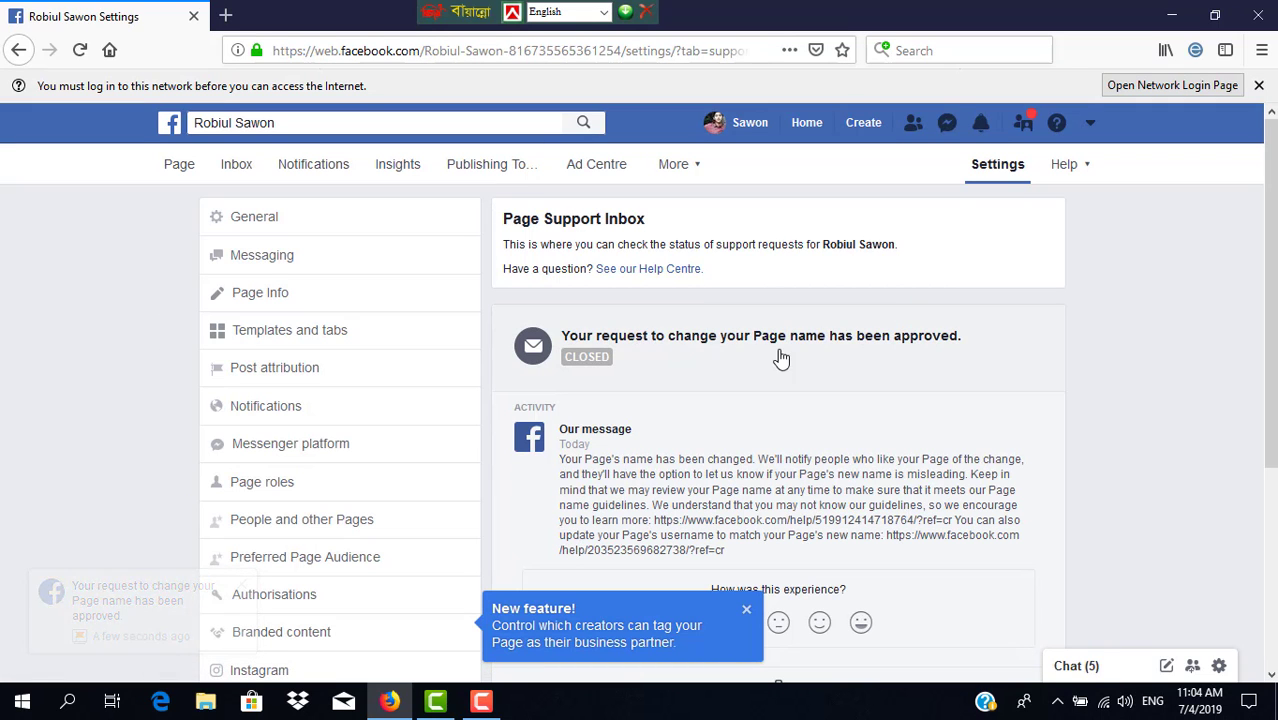
Return to the Page's About section, try to edit the Page name again, and dismiss the notice.
left_click(20, 52)
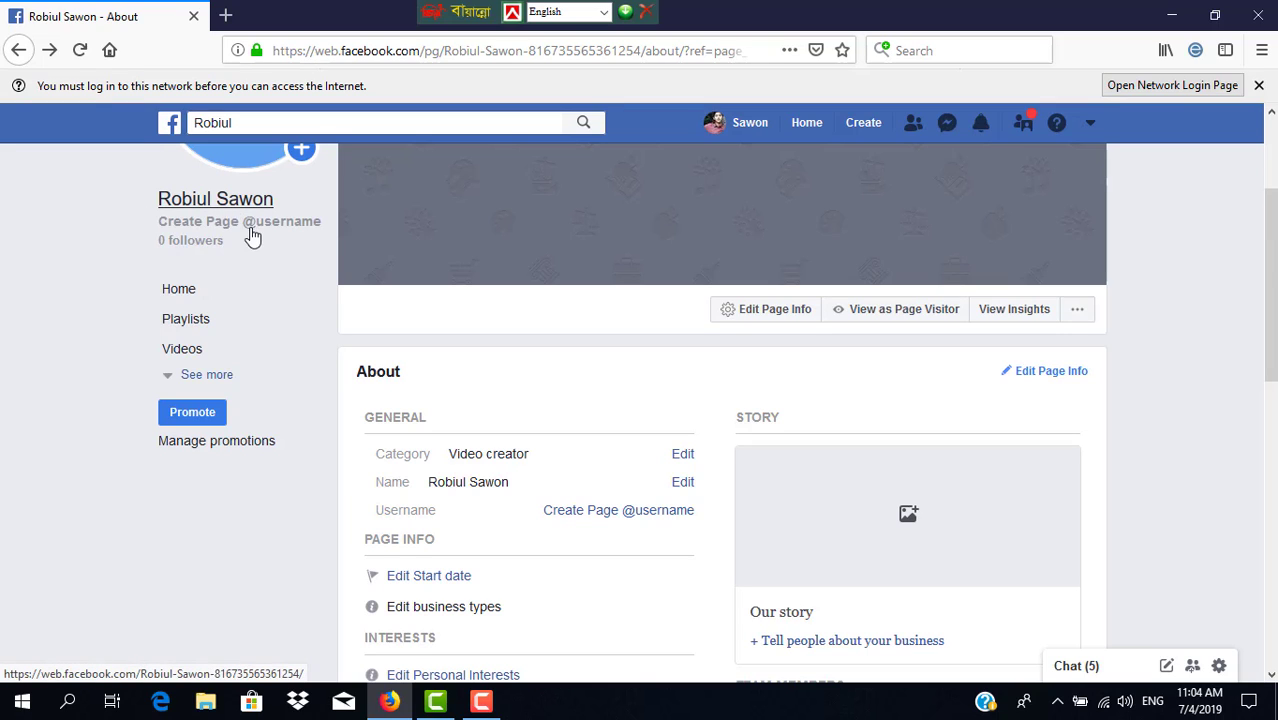
left_click(204, 376)
left_click(196, 472)
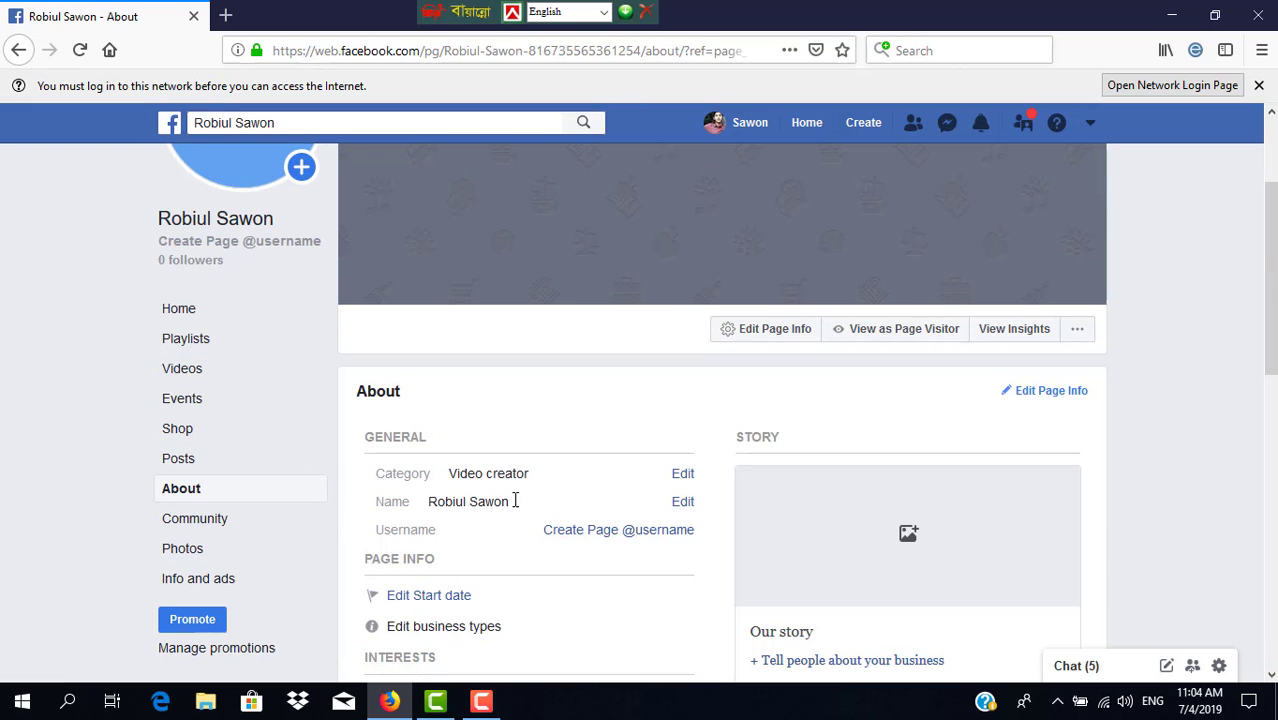
left_click(683, 502)
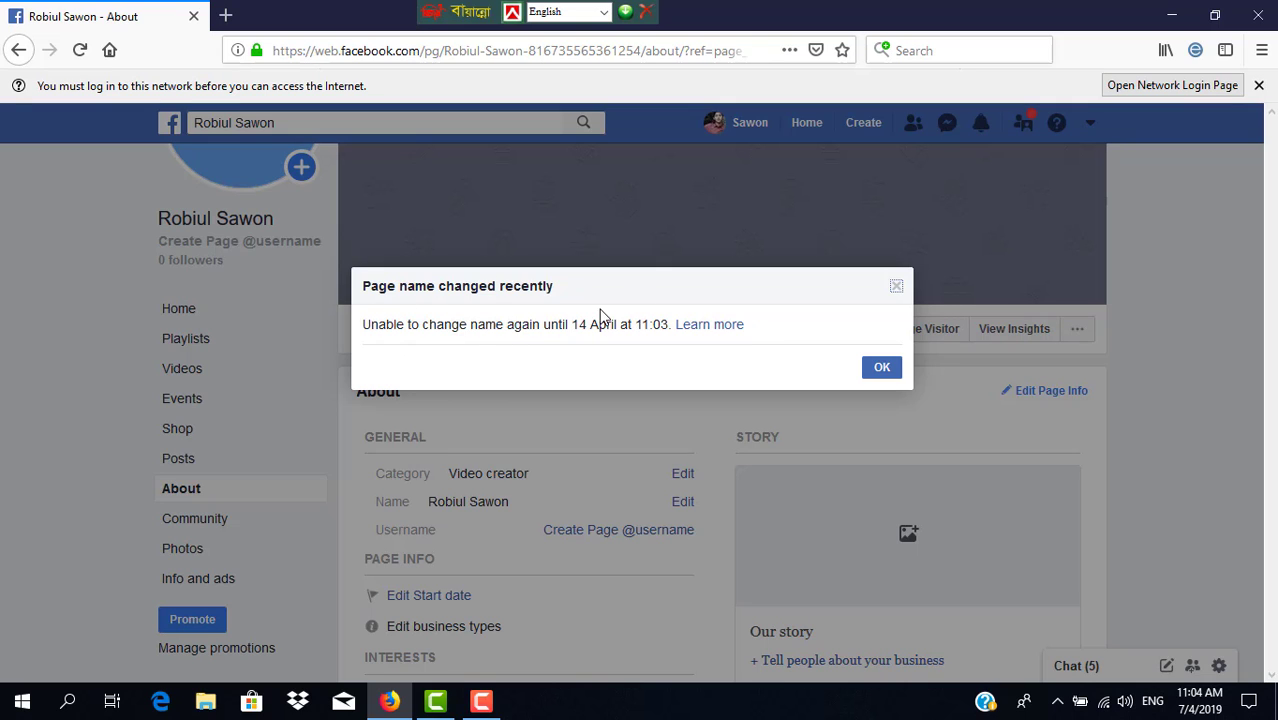
left_click(888, 372)
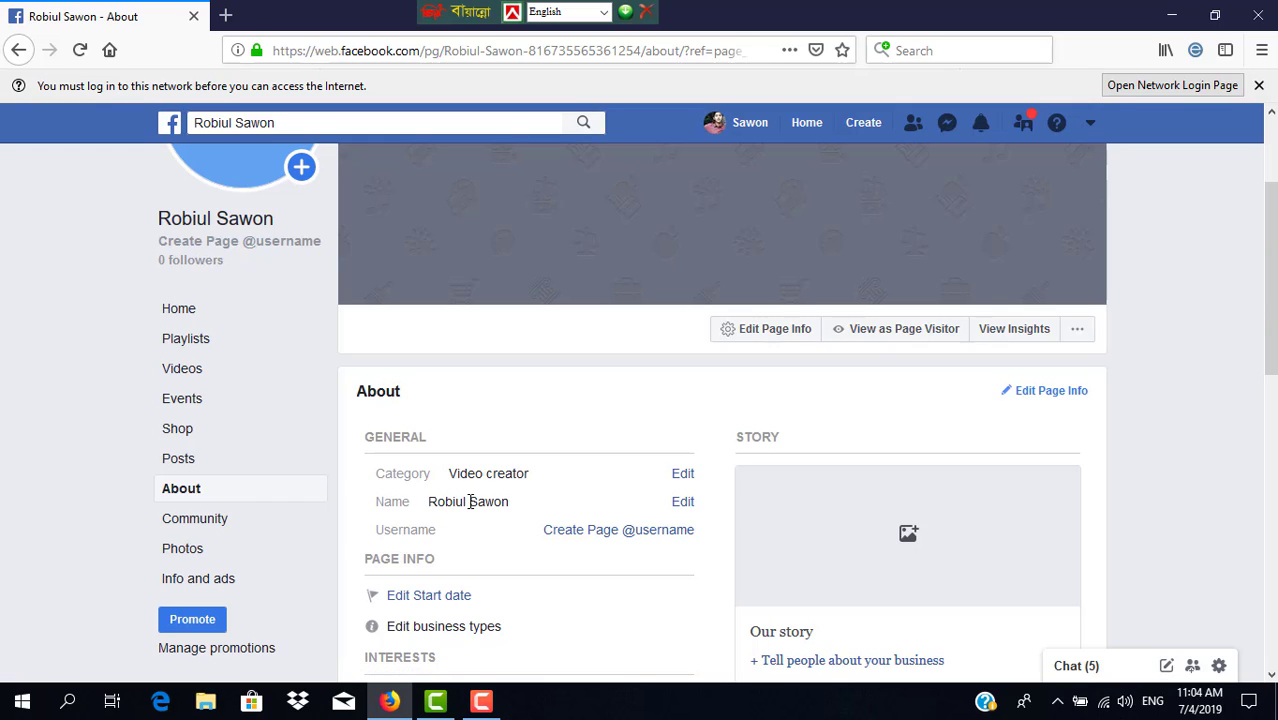
left_click_drag(470, 502, 454, 506)
left_click(562, 408)
left_click_drag(464, 501, 425, 515)
left_click(446, 504)
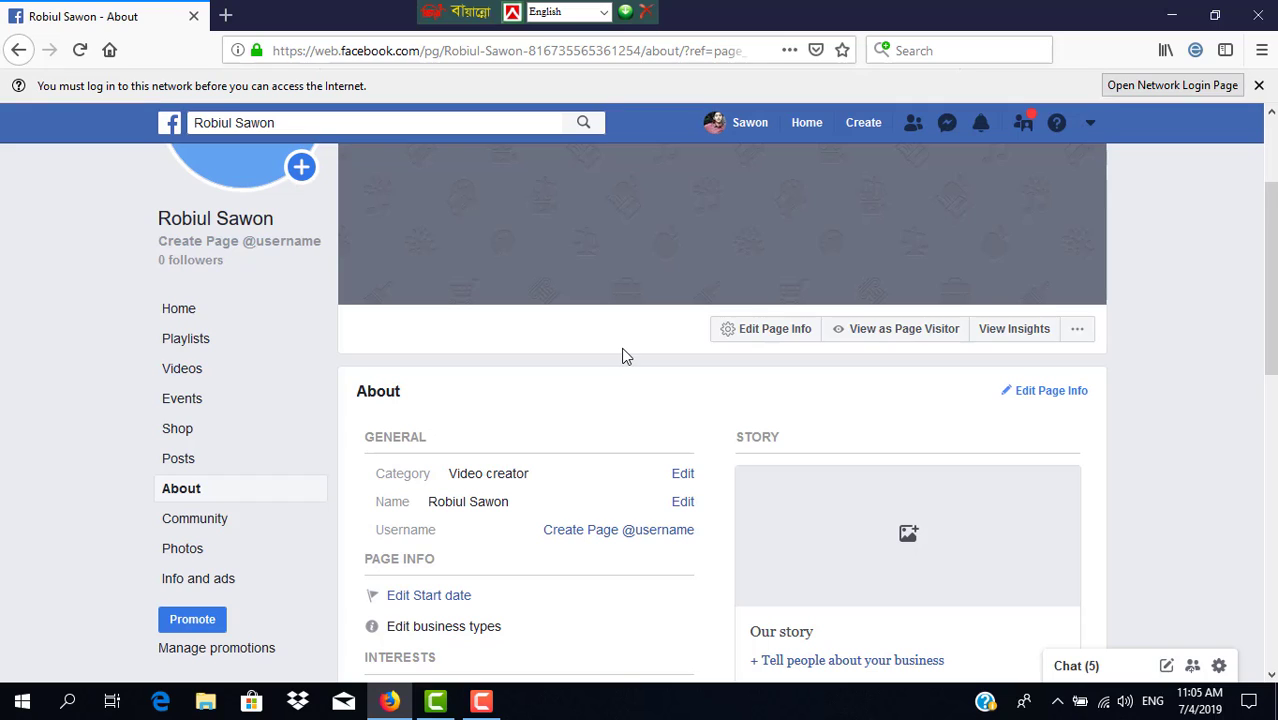